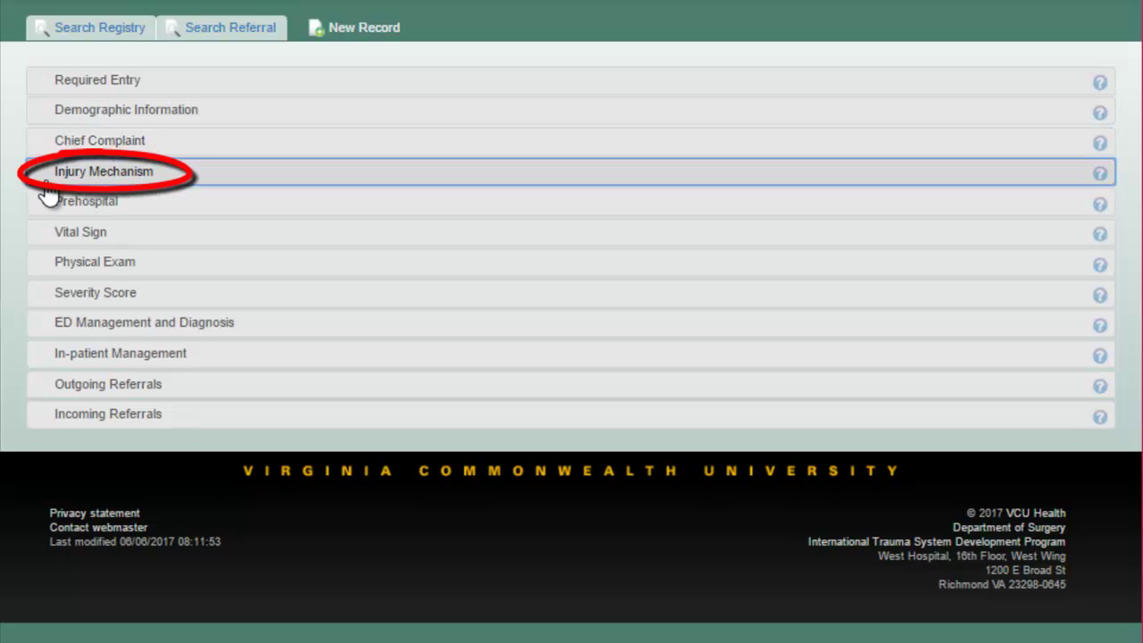
Open the Injury Mechanism section and review the options for Motor Vehicle Collision under traffic injury.
{"action": "left_click", "coordinate": [61, 181]}
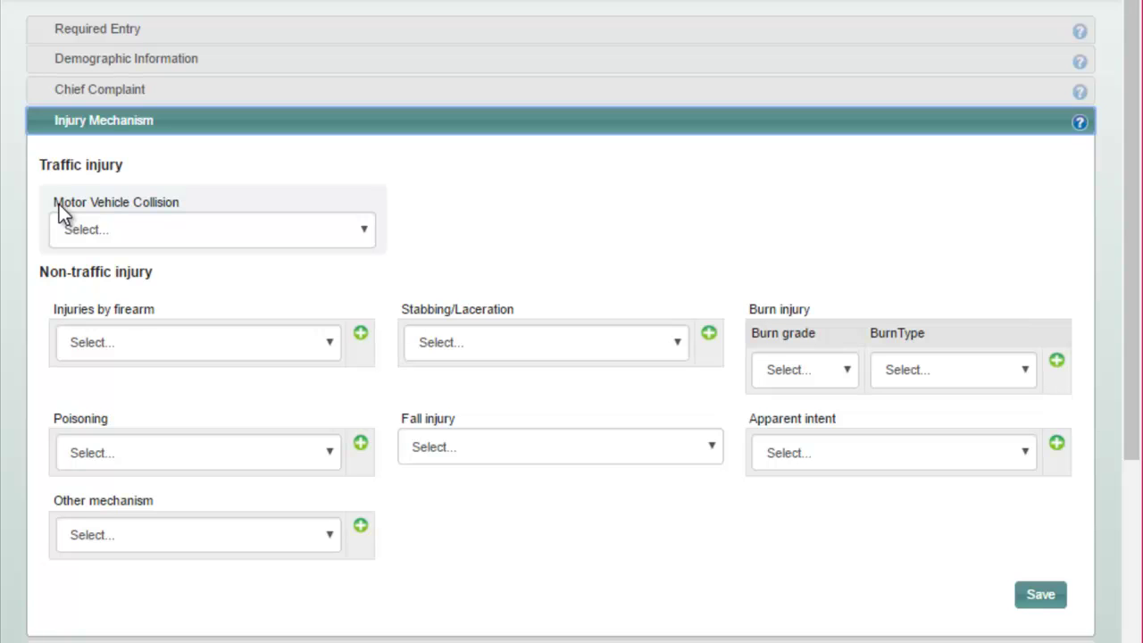
{"action": "left_click", "coordinate": [161, 234]}
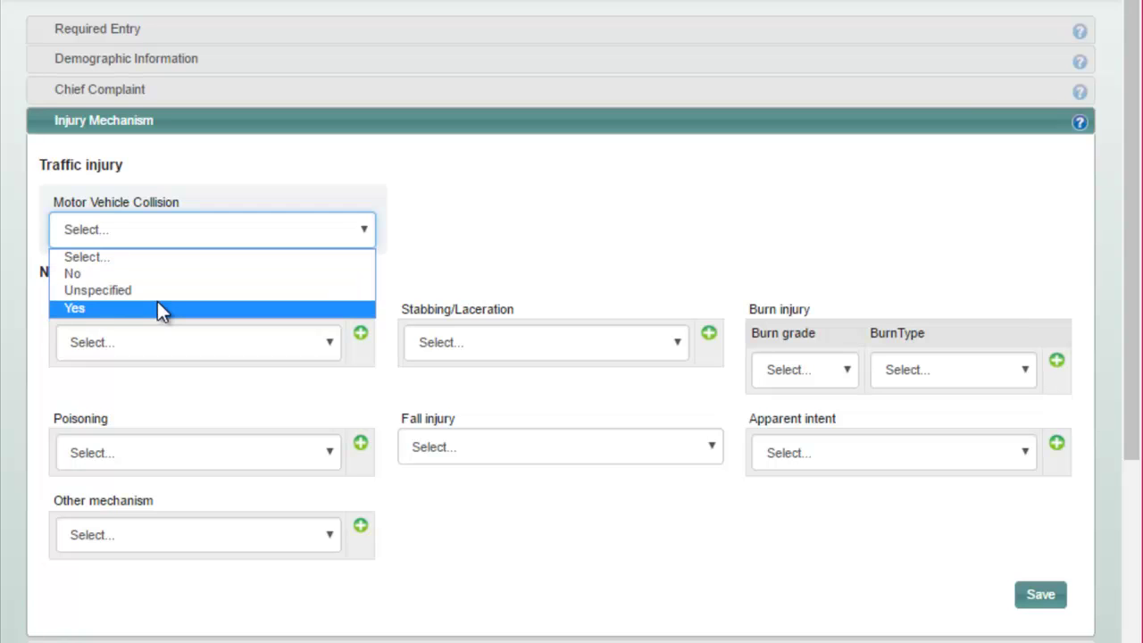
{"action": "left_click", "coordinate": [487, 232]}
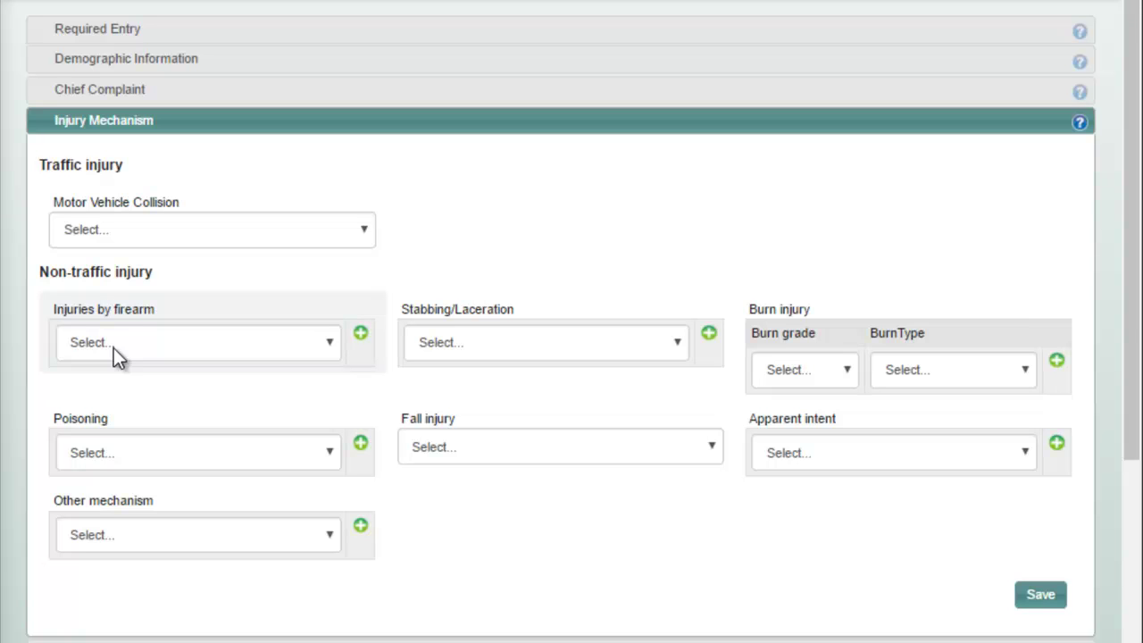
Review the firearm injury options and add Handgun as an entry under Injuries by firearm.
{"action": "left_click", "coordinate": [334, 355]}
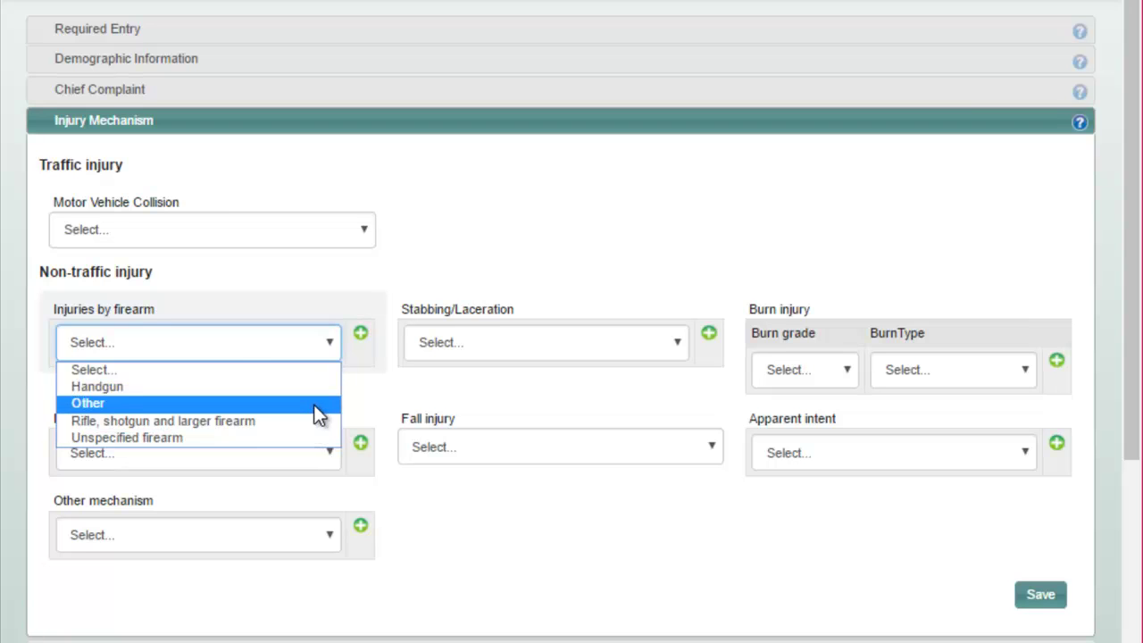
{"action": "left_click", "coordinate": [358, 353]}
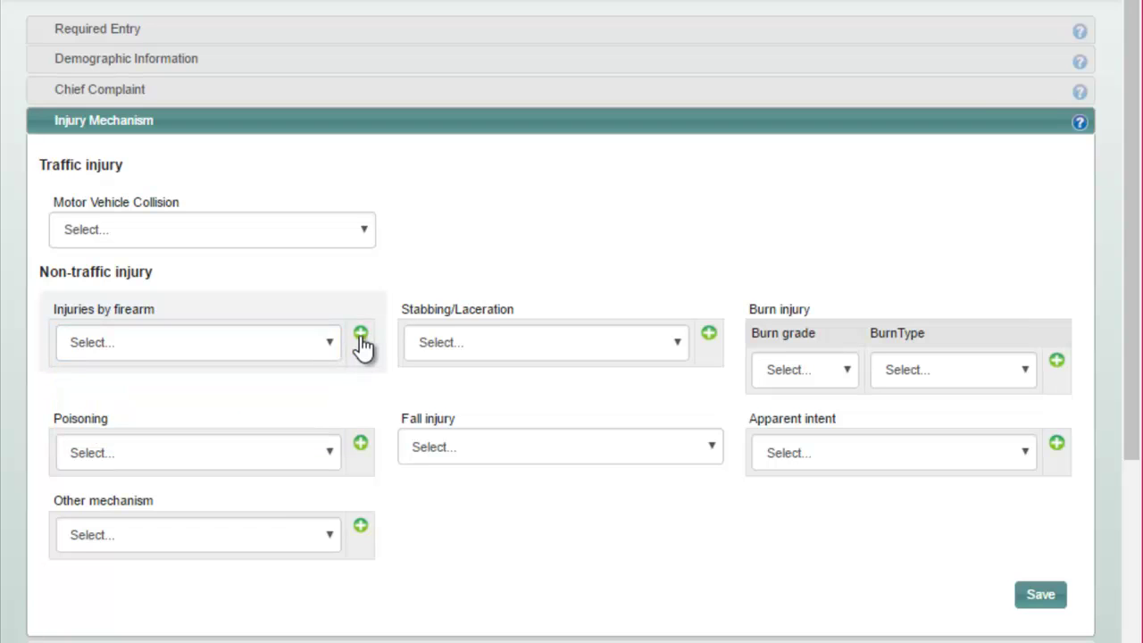
{"action": "left_click", "coordinate": [337, 342]}
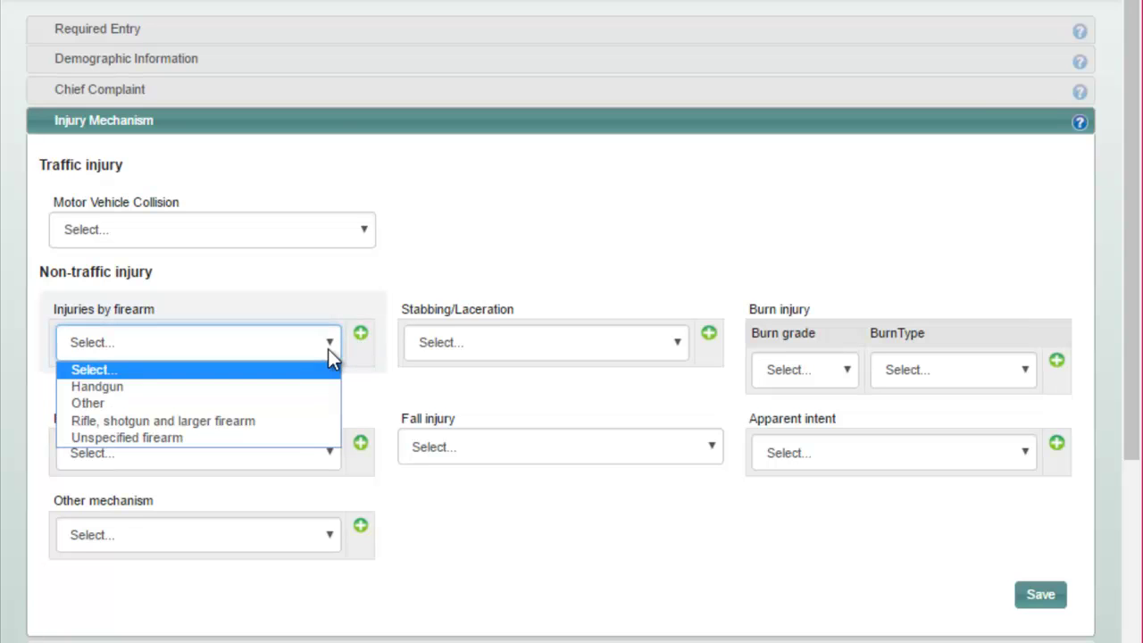
{"action": "left_click", "coordinate": [315, 385]}
Add "Rifle, shotgun and larger firearm" as a second entry under Injuries by firearm, and remove that entry again.
{"action": "left_click", "coordinate": [333, 375]}
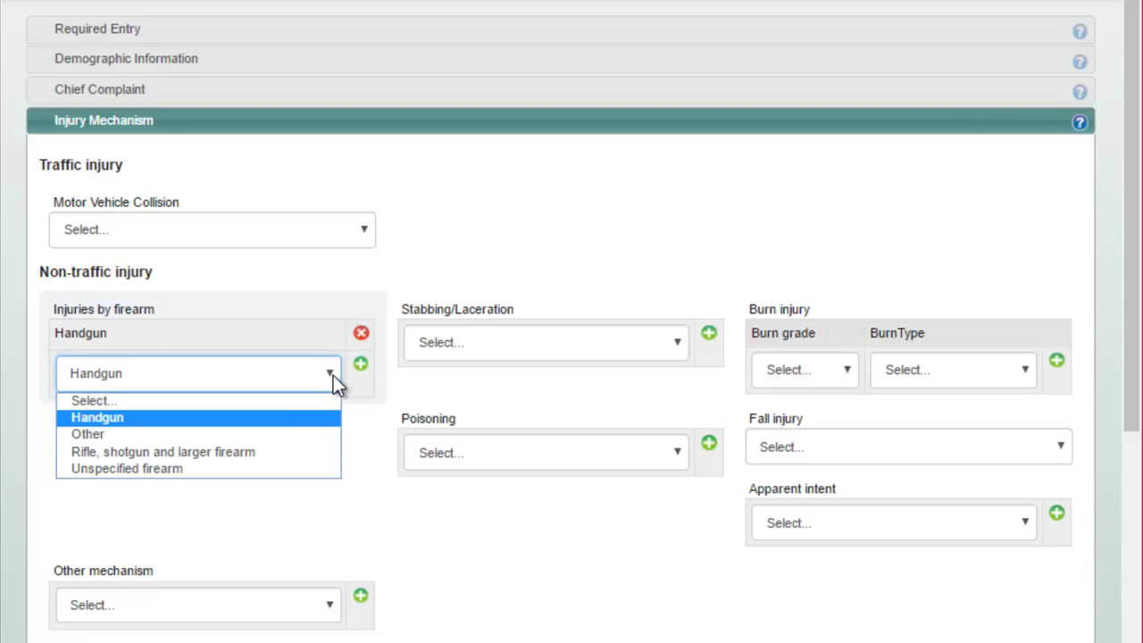
{"action": "left_click", "coordinate": [251, 455]}
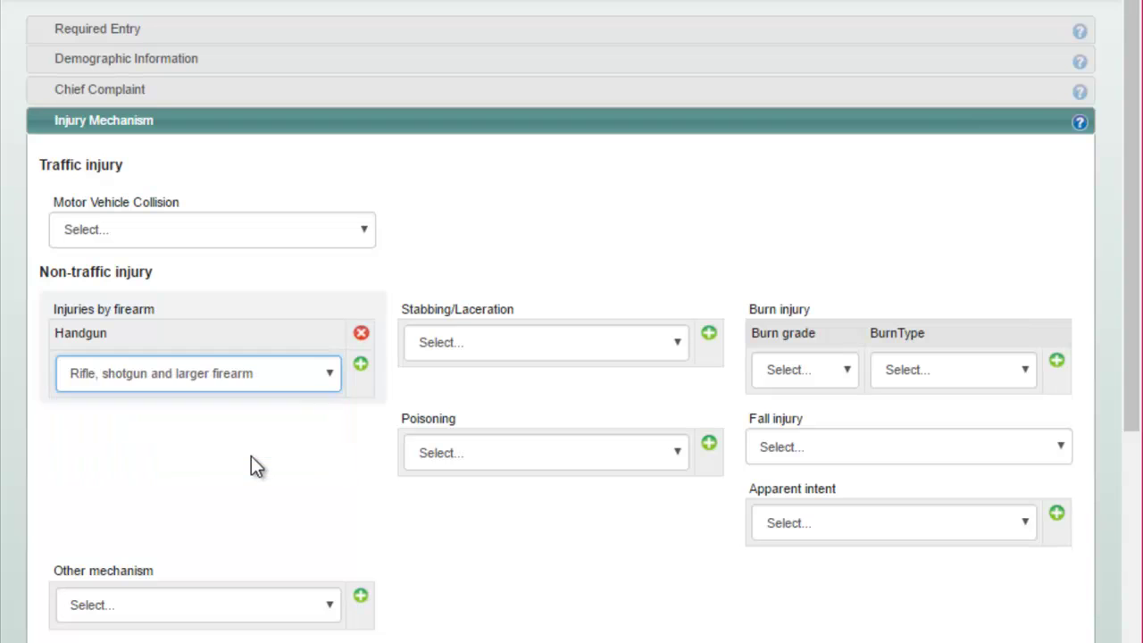
{"action": "left_click", "coordinate": [360, 366]}
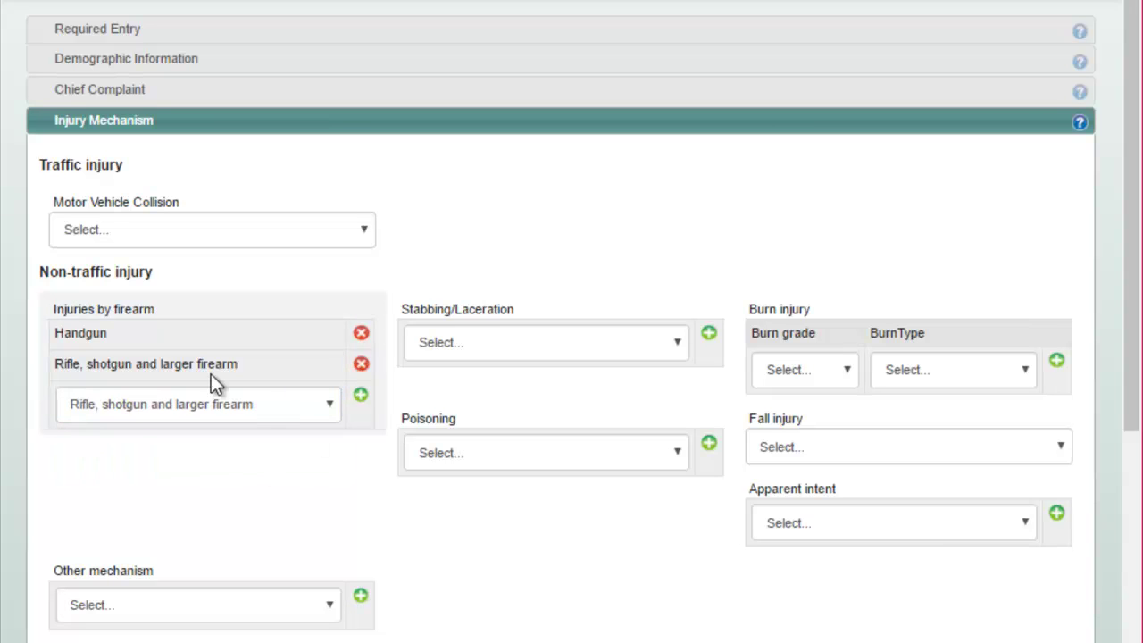
{"action": "left_click", "coordinate": [361, 366]}
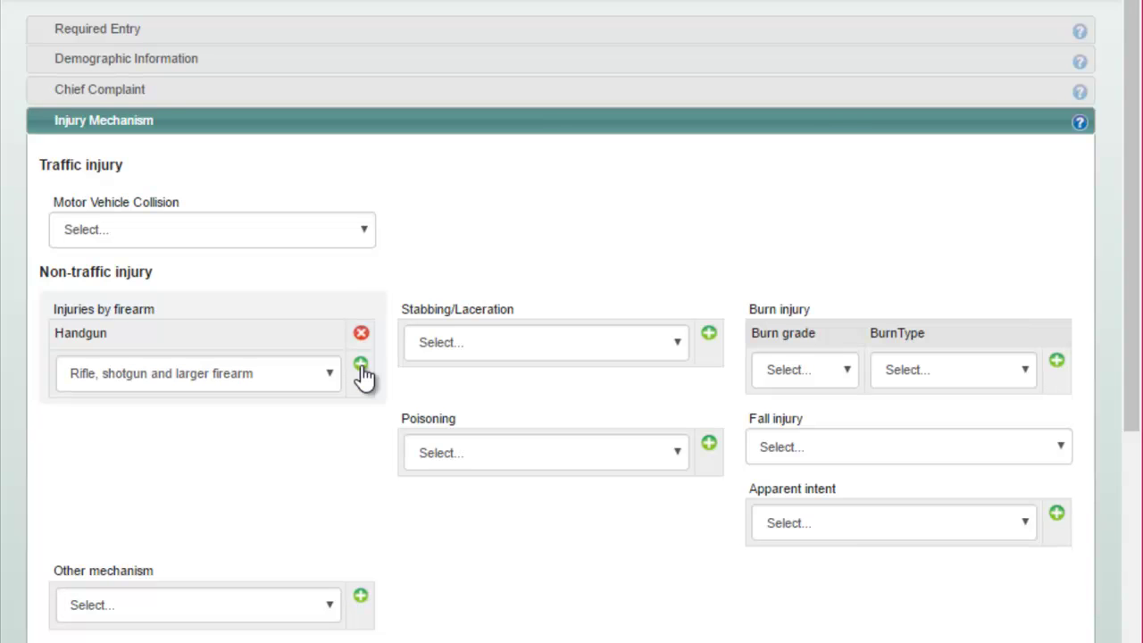
Add Cut/lacerations as an entry under Stabbing/Laceration and remove it again.
{"action": "left_click", "coordinate": [502, 353]}
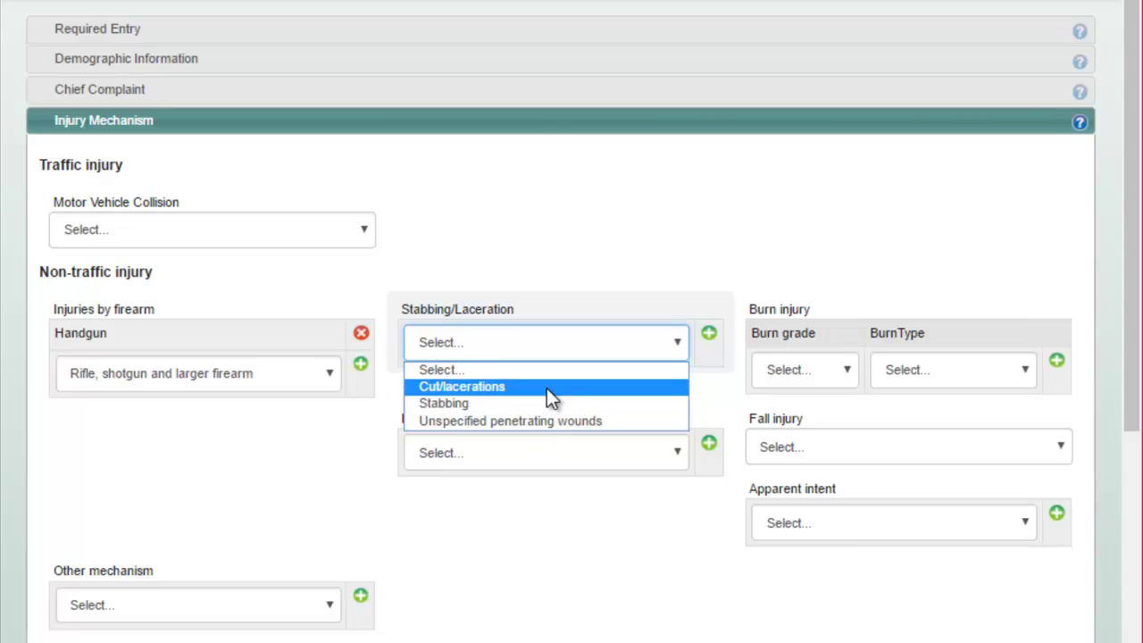
{"action": "left_click", "coordinate": [615, 390]}
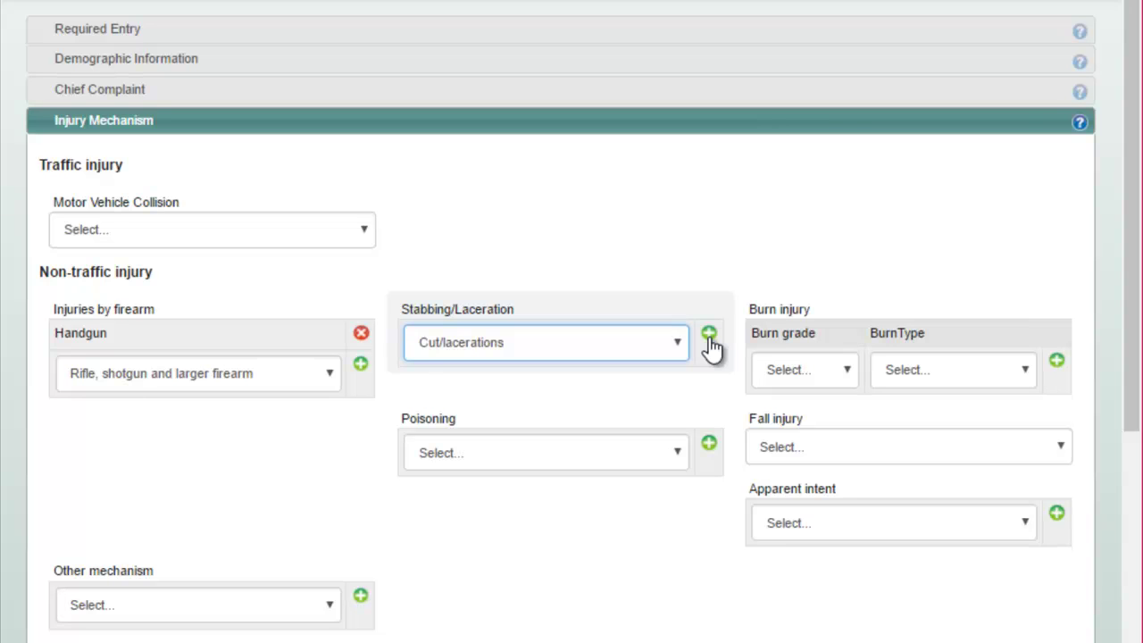
{"action": "left_click", "coordinate": [708, 336]}
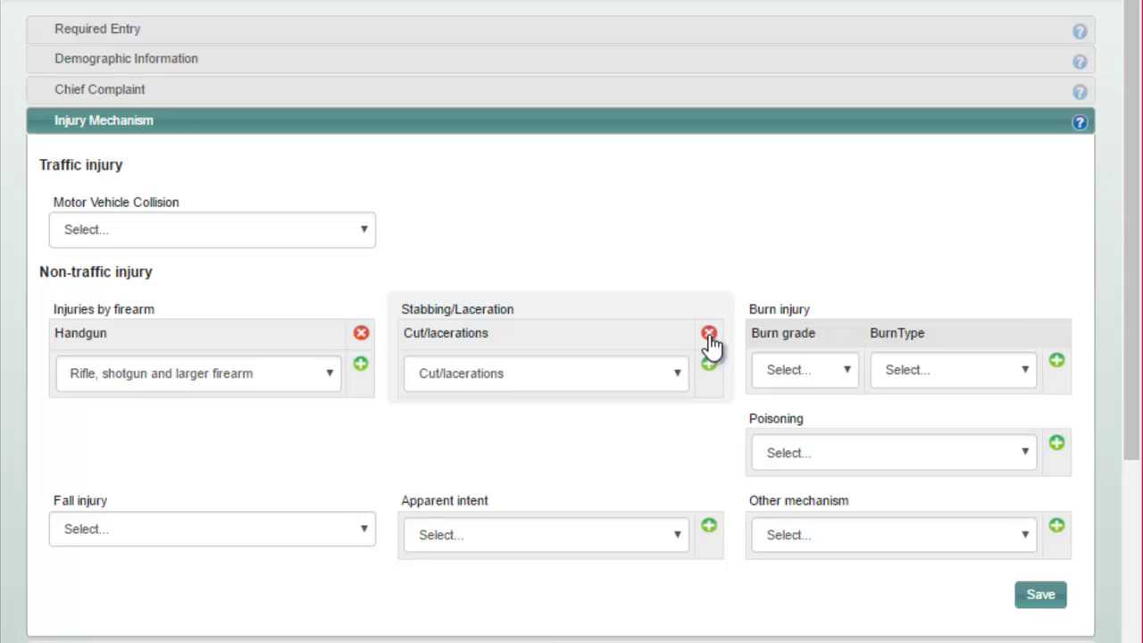
{"action": "left_click", "coordinate": [708, 335]}
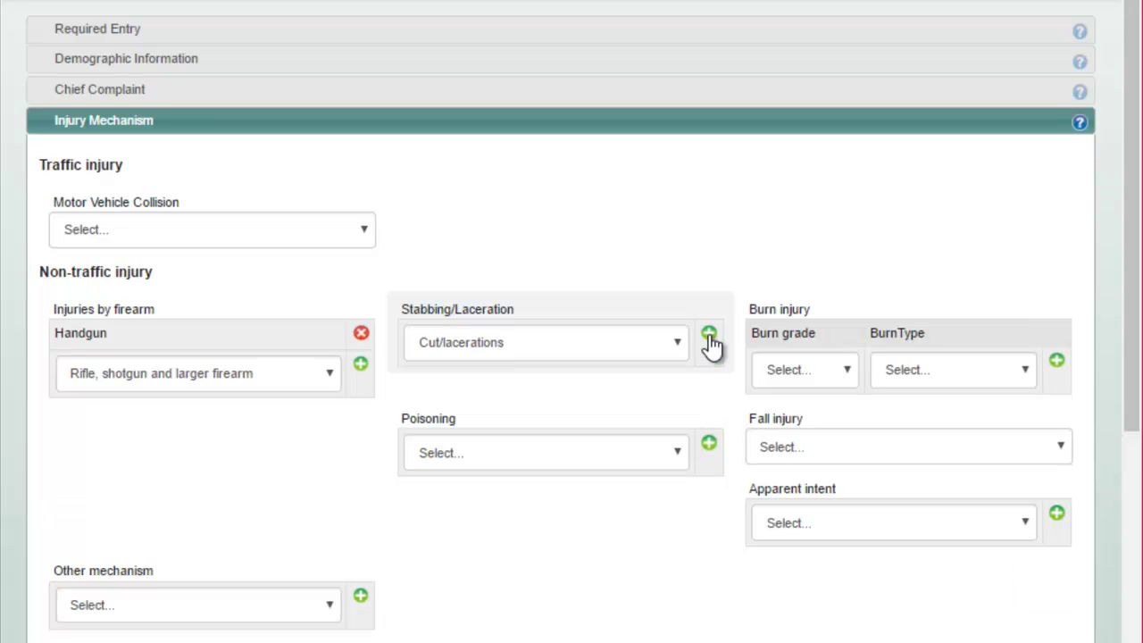
Add a burn injury entry with burn grade First and burn type Electric Low Voltage.
{"action": "left_click", "coordinate": [850, 365]}
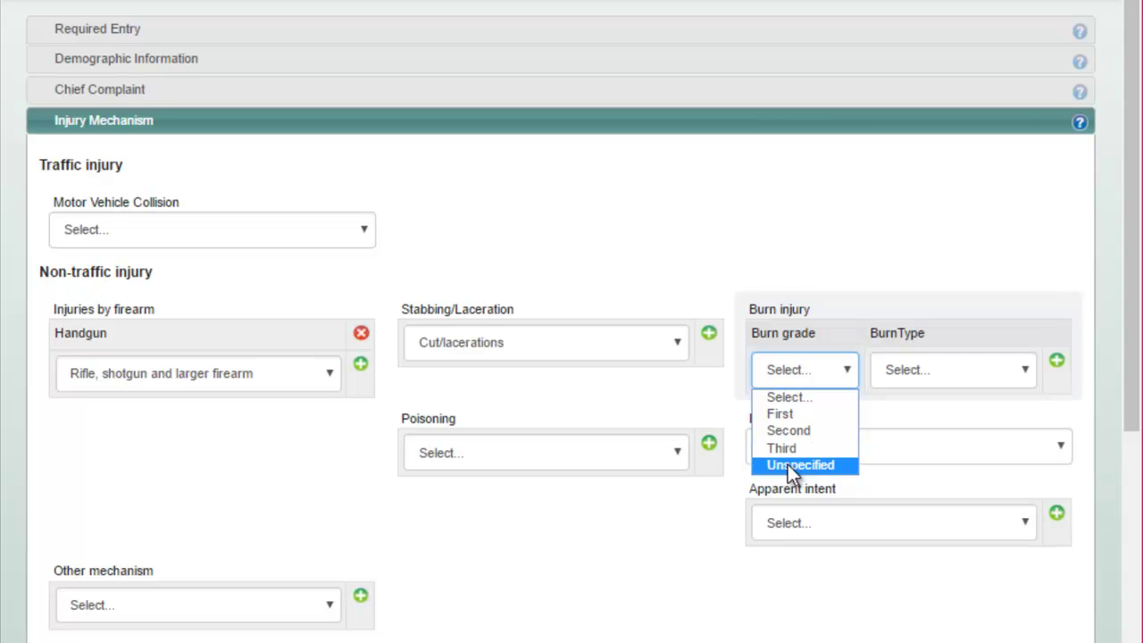
{"action": "left_click", "coordinate": [809, 418]}
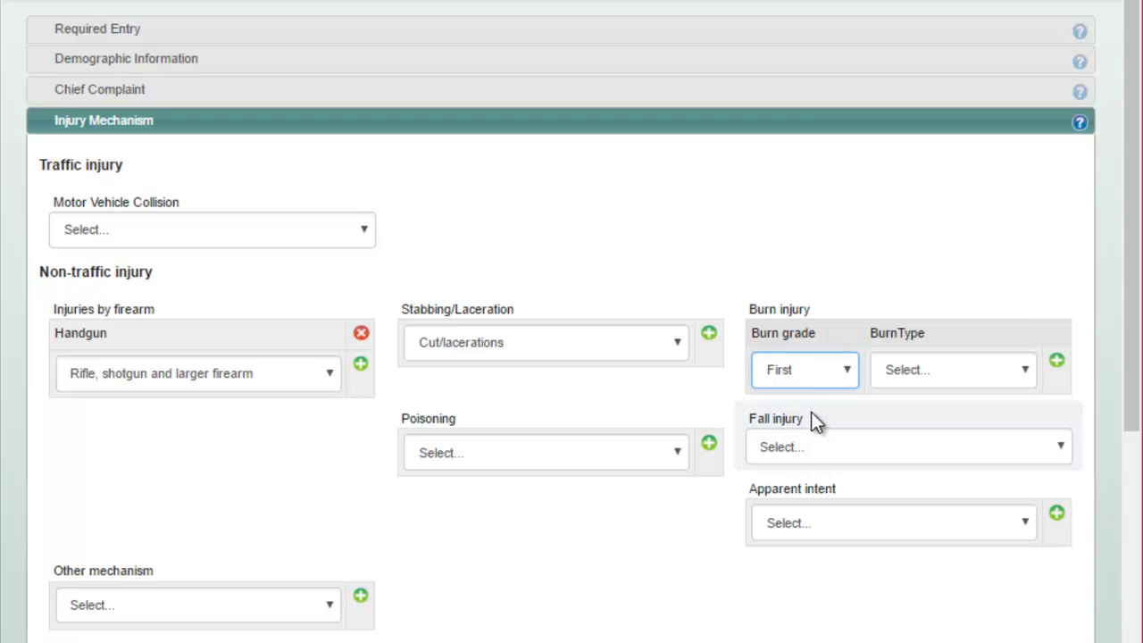
{"action": "left_click", "coordinate": [904, 373]}
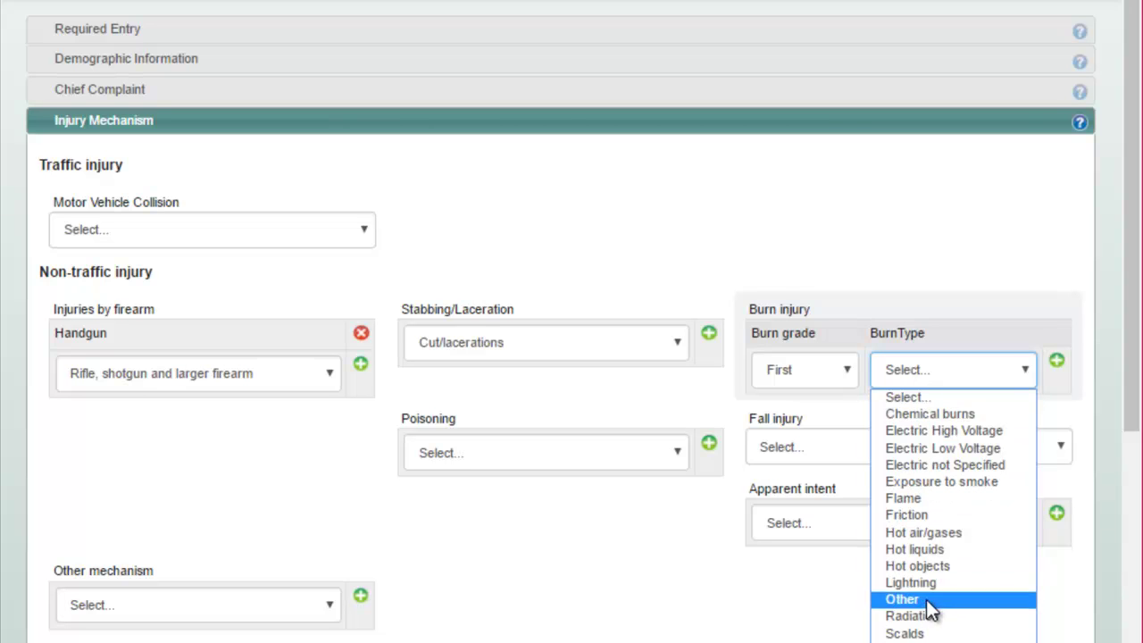
{"action": "left_click", "coordinate": [943, 447]}
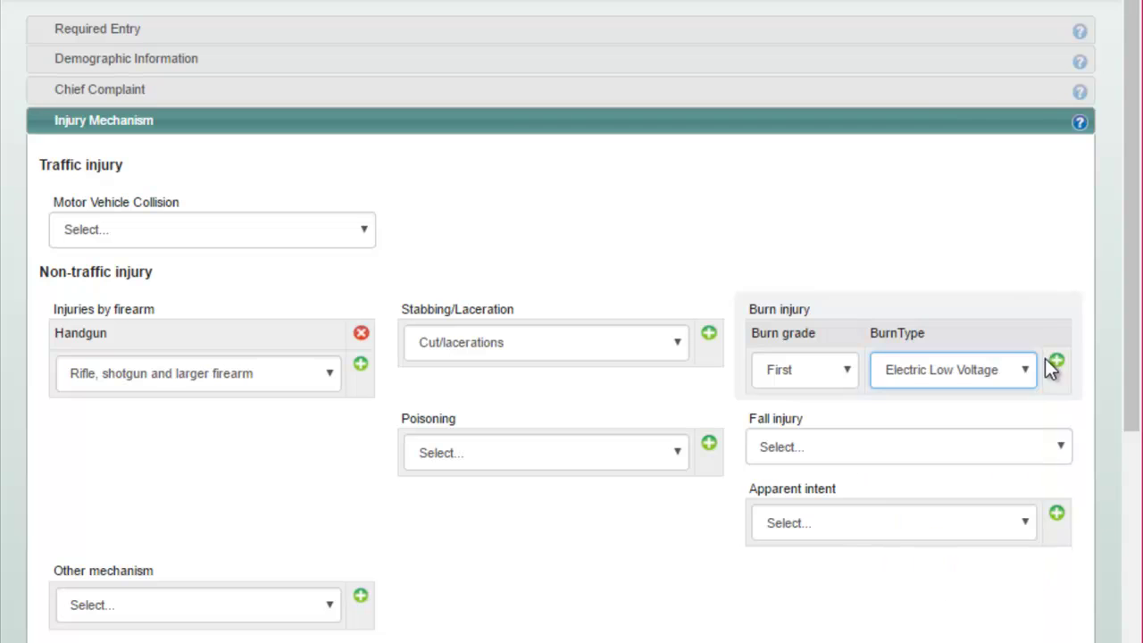
{"action": "left_click", "coordinate": [923, 389]}
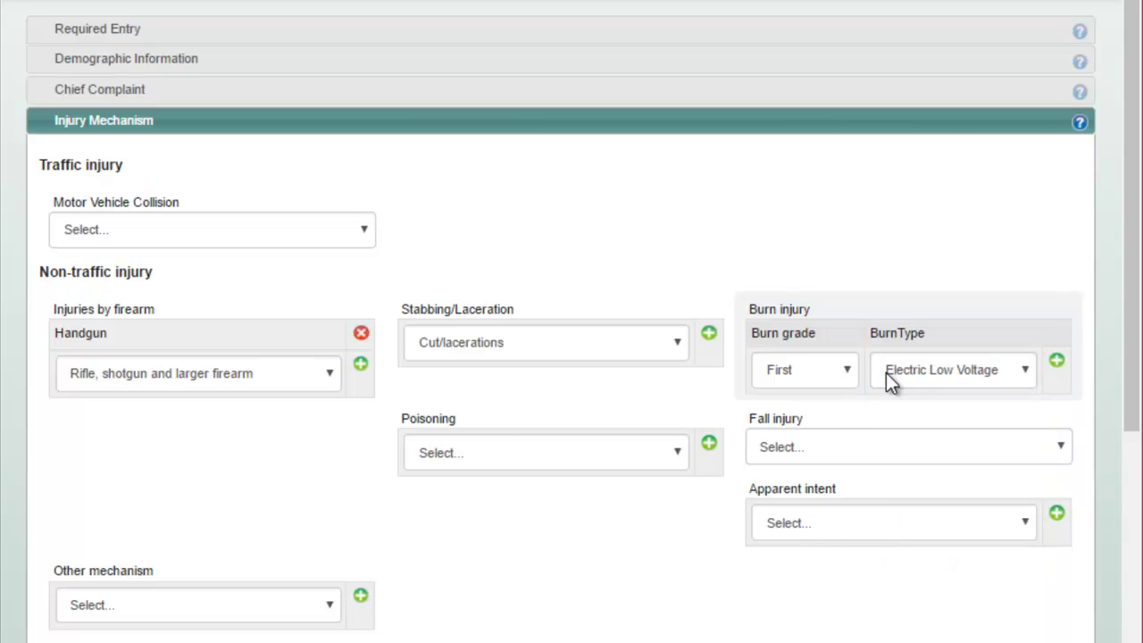
{"action": "left_click", "coordinate": [1058, 363]}
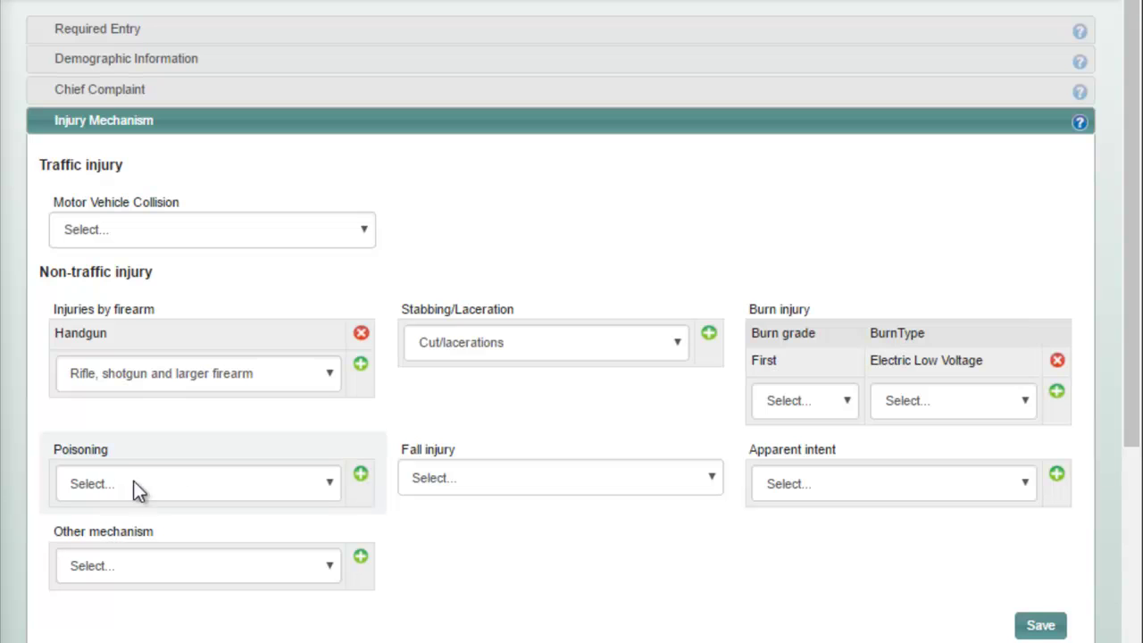
Review the options offered for Poisoning and for Fall injury, leaving both fields unselected.
{"action": "left_click", "coordinate": [329, 485]}
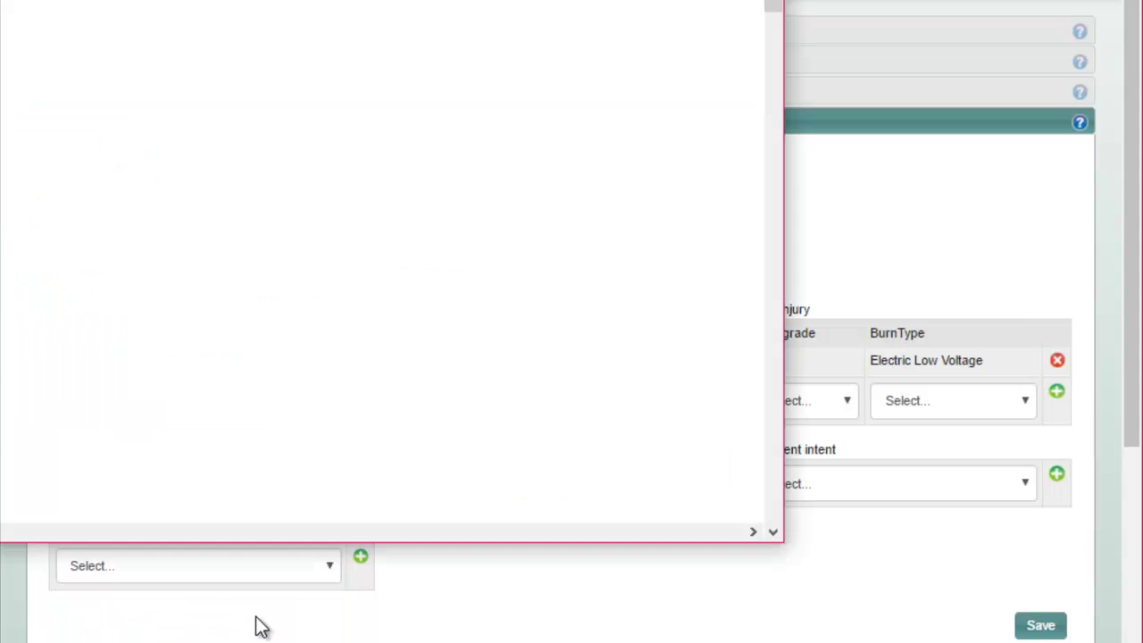
{"action": "left_click", "coordinate": [321, 487]}
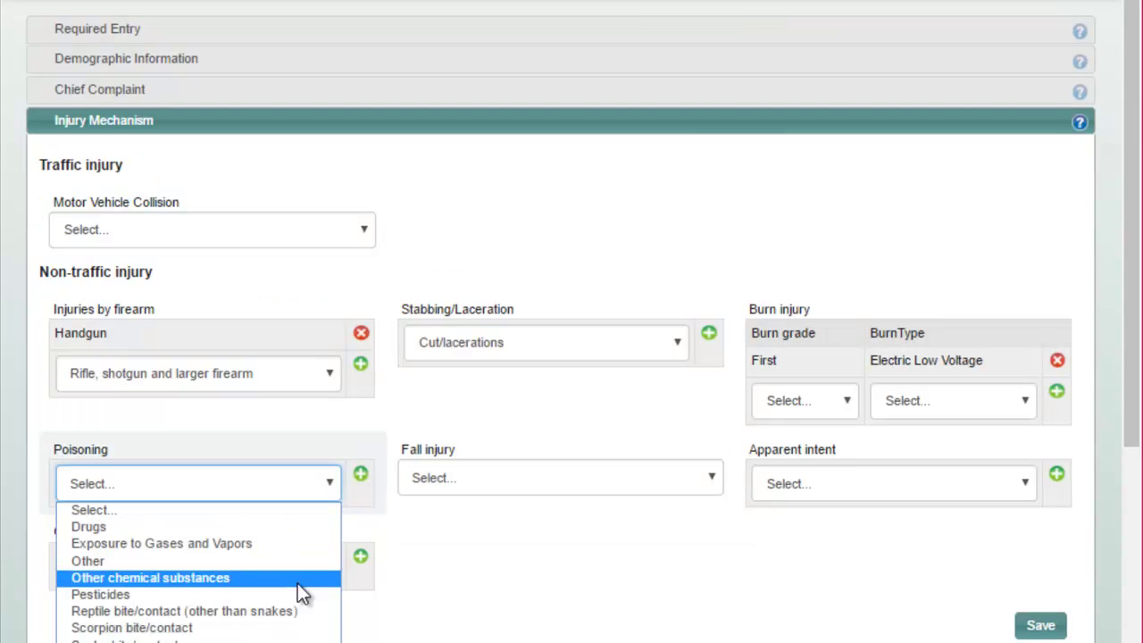
{"action": "left_click", "coordinate": [331, 513]}
{"action": "scroll", "coordinate": [331, 513], "scroll_direction": "down", "scroll_amount": 2}
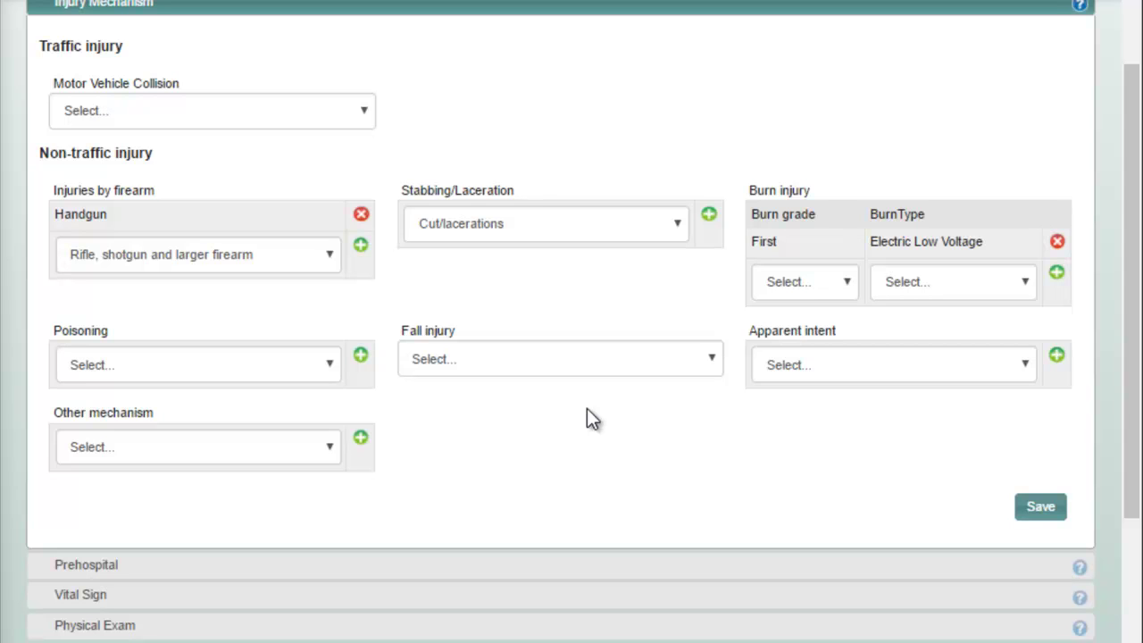
{"action": "left_click", "coordinate": [616, 370]}
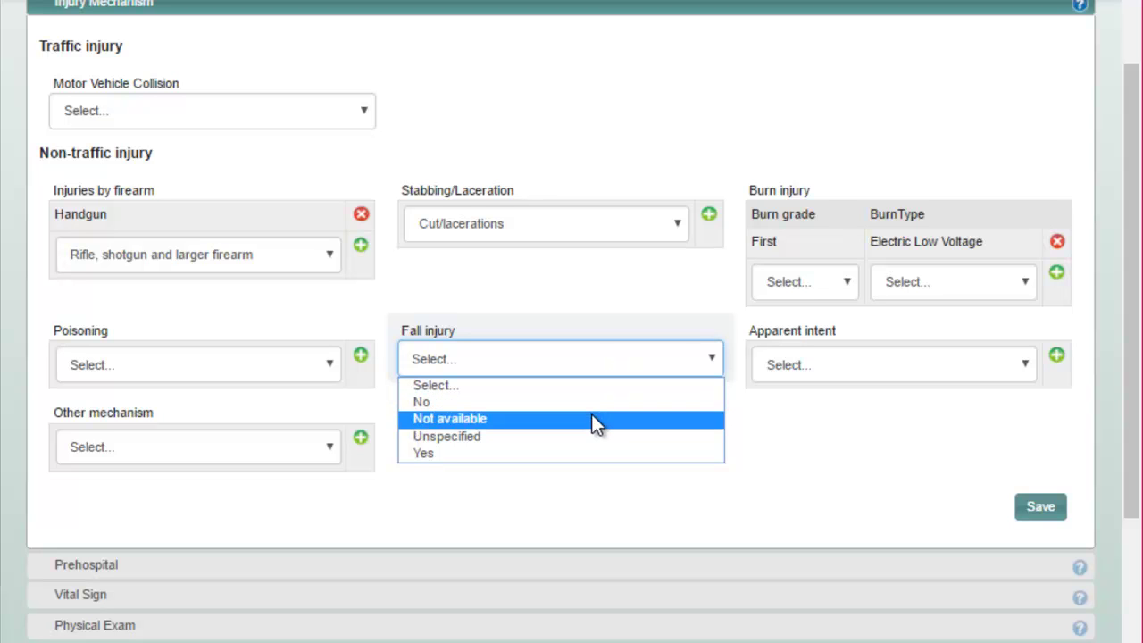
{"action": "left_click", "coordinate": [655, 494]}
{"action": "left_click", "coordinate": [691, 367]}
{"action": "left_click", "coordinate": [820, 451]}
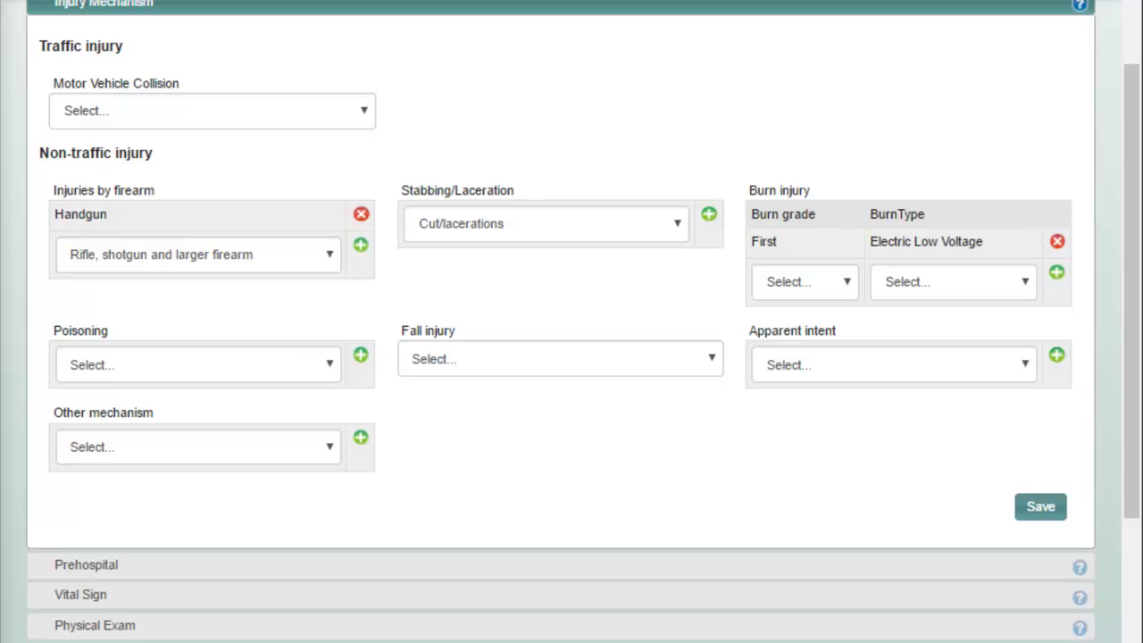
Review the Apparent intent options and add Intentional self-harm as an entry.
{"action": "left_click", "coordinate": [1033, 363]}
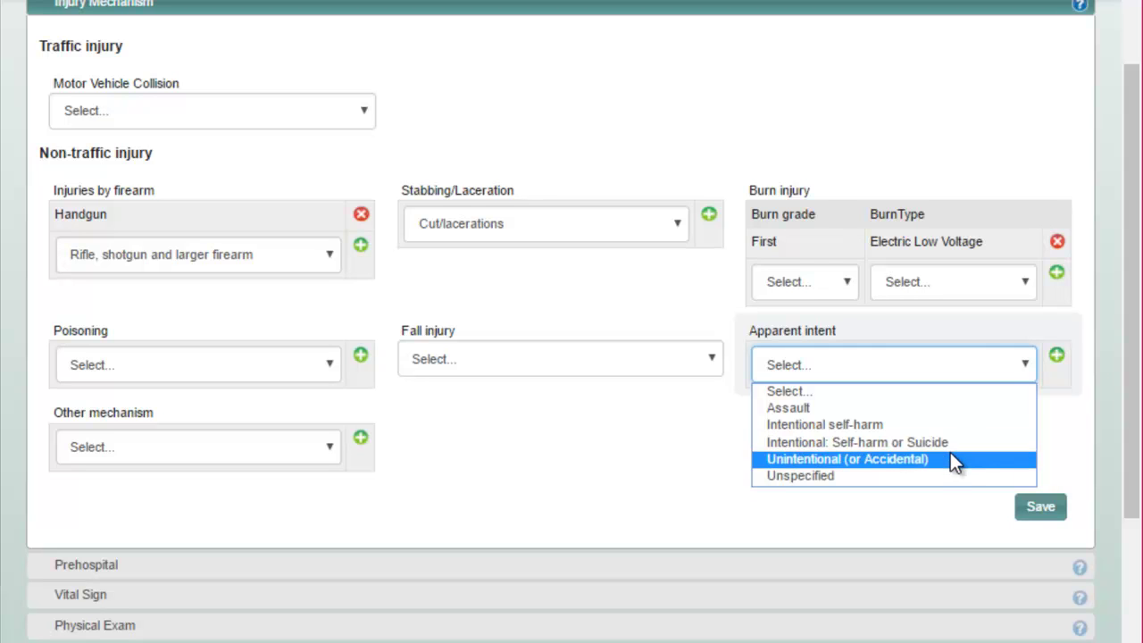
{"action": "left_click", "coordinate": [918, 510]}
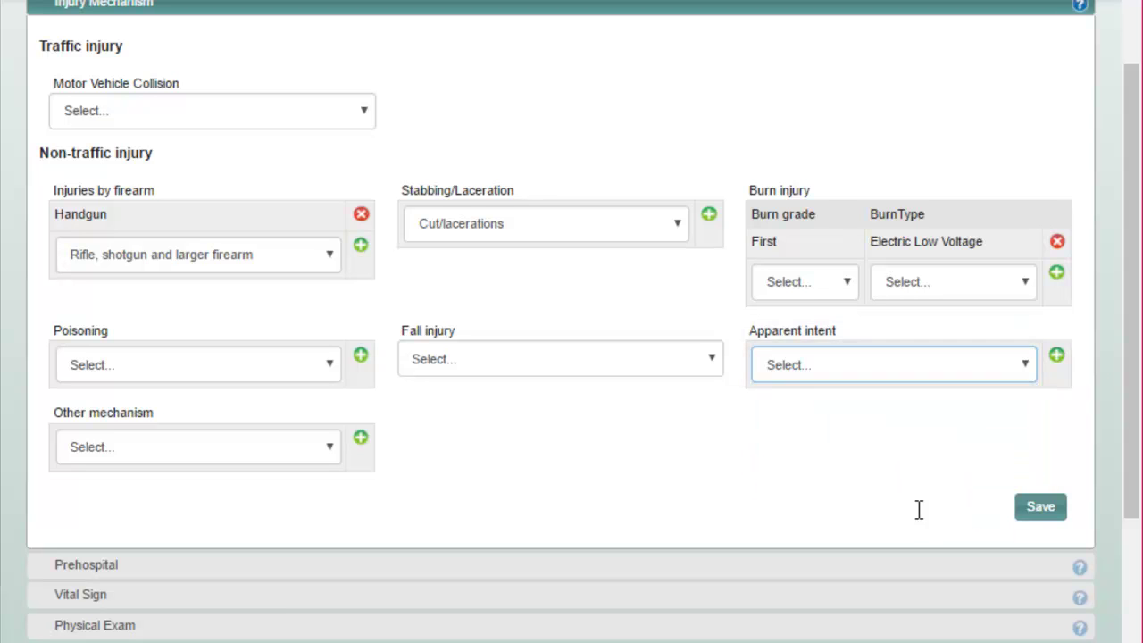
{"action": "left_click", "coordinate": [1013, 376]}
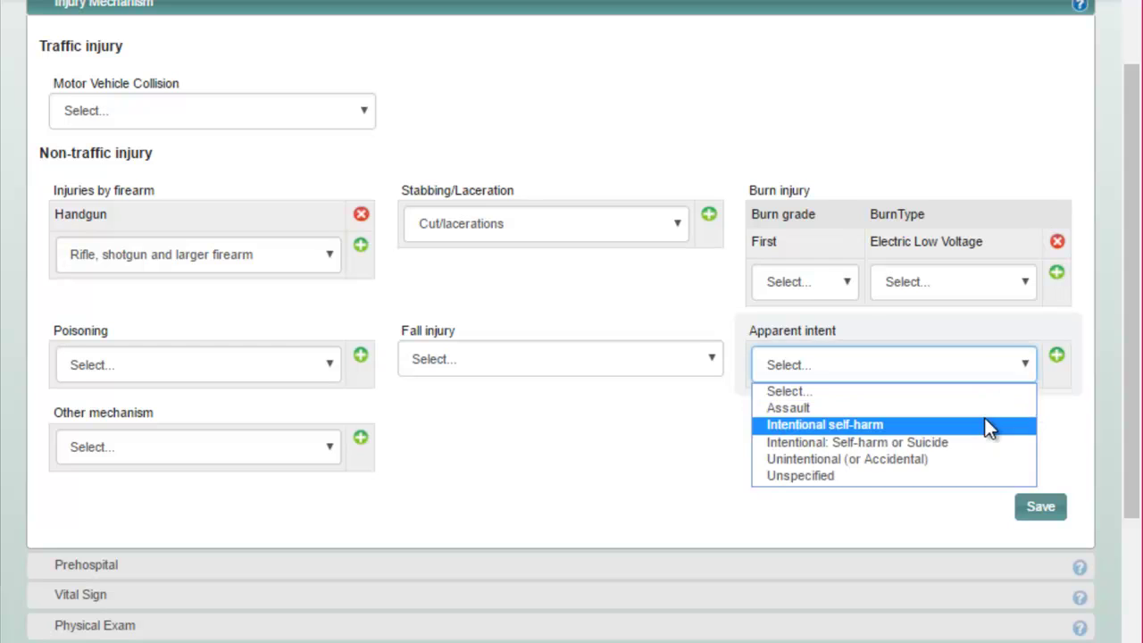
{"action": "left_click", "coordinate": [984, 419]}
{"action": "left_click", "coordinate": [1058, 357]}
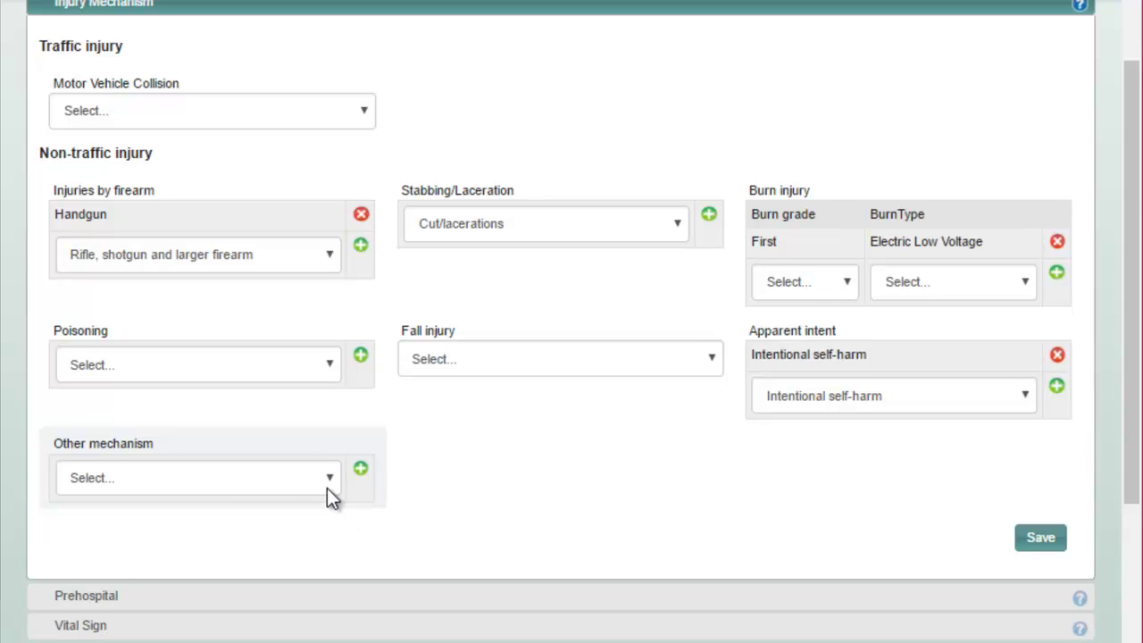
Add "Contusion/struck/crushed suffocation/airway obstruction" under Other mechanism and save the Injury Mechanism section.
{"action": "scroll", "coordinate": [327, 486], "scroll_direction": "down", "scroll_amount": 3}
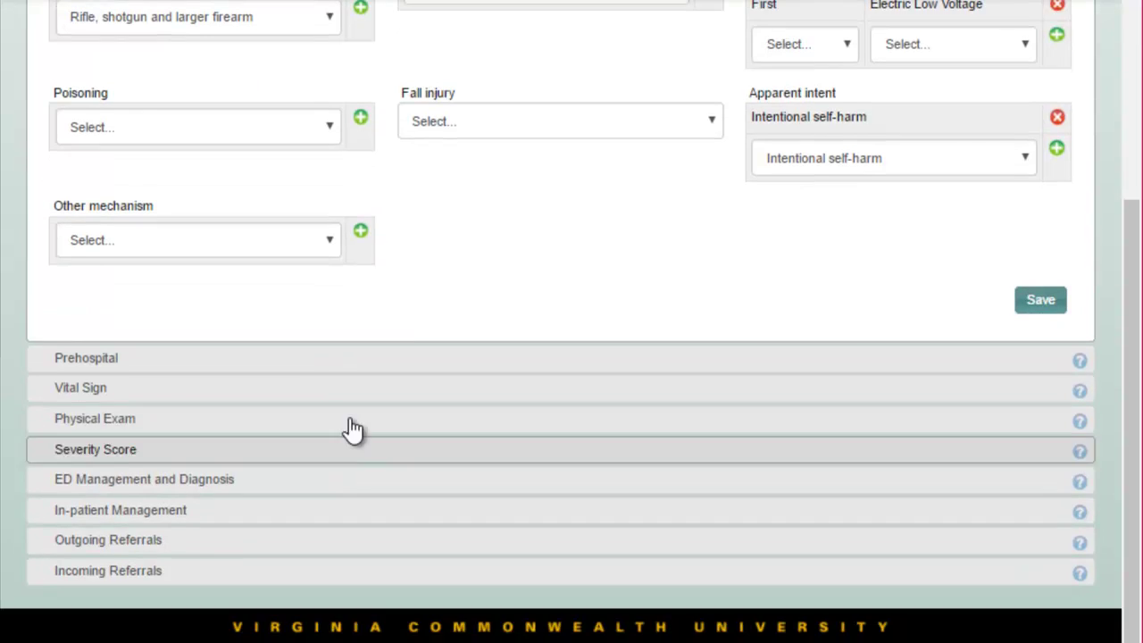
{"action": "left_click", "coordinate": [331, 247]}
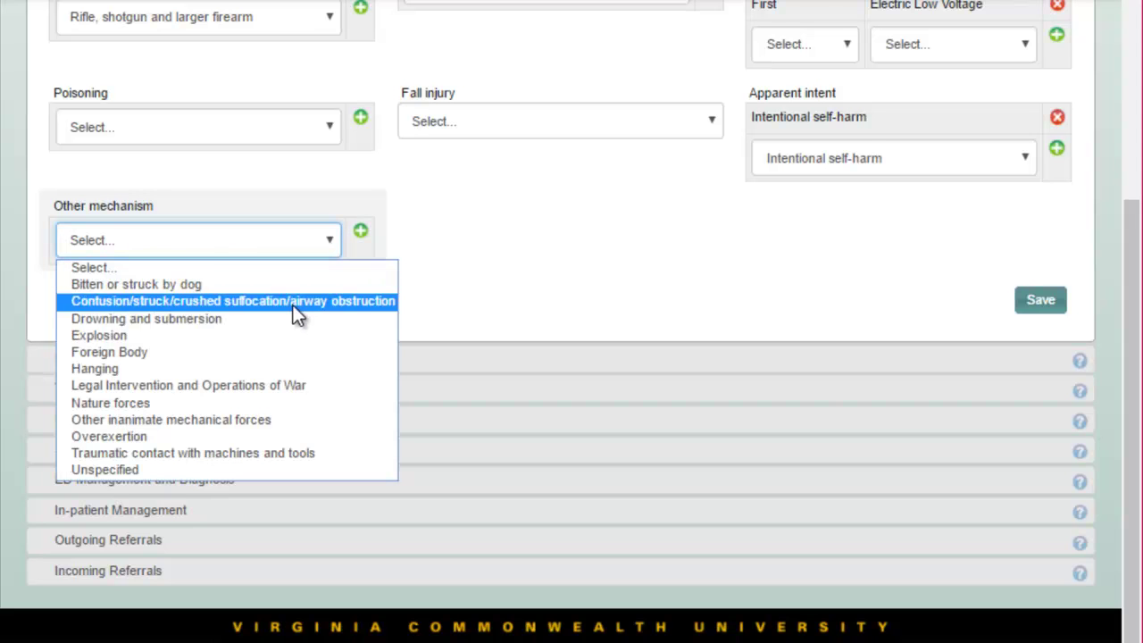
{"action": "left_click", "coordinate": [268, 301]}
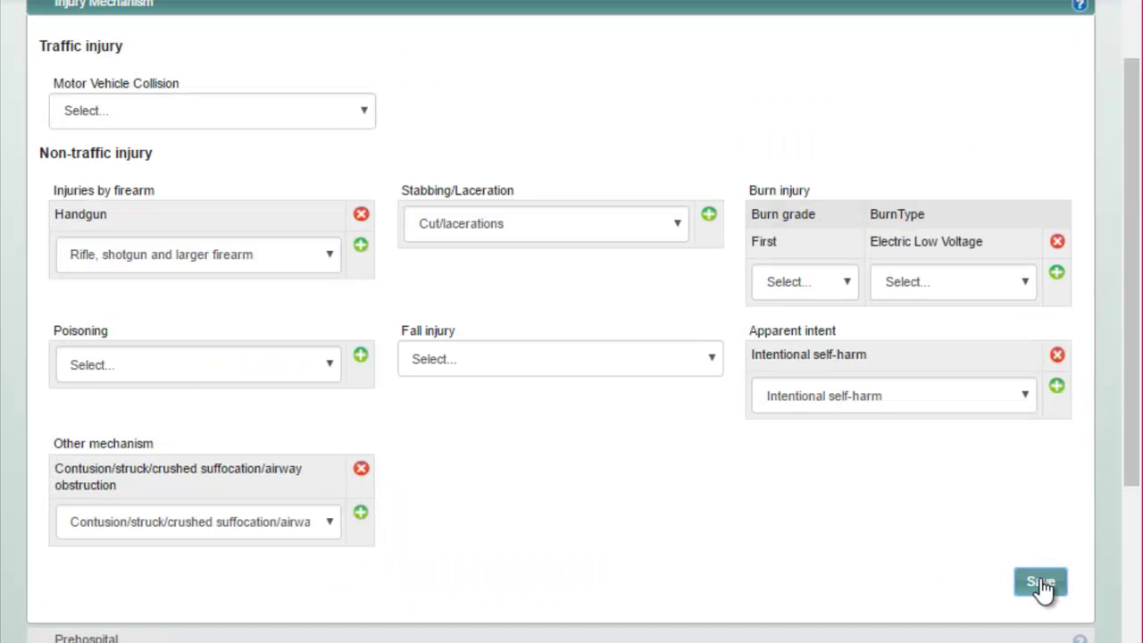
{"action": "left_click", "coordinate": [1041, 584]}
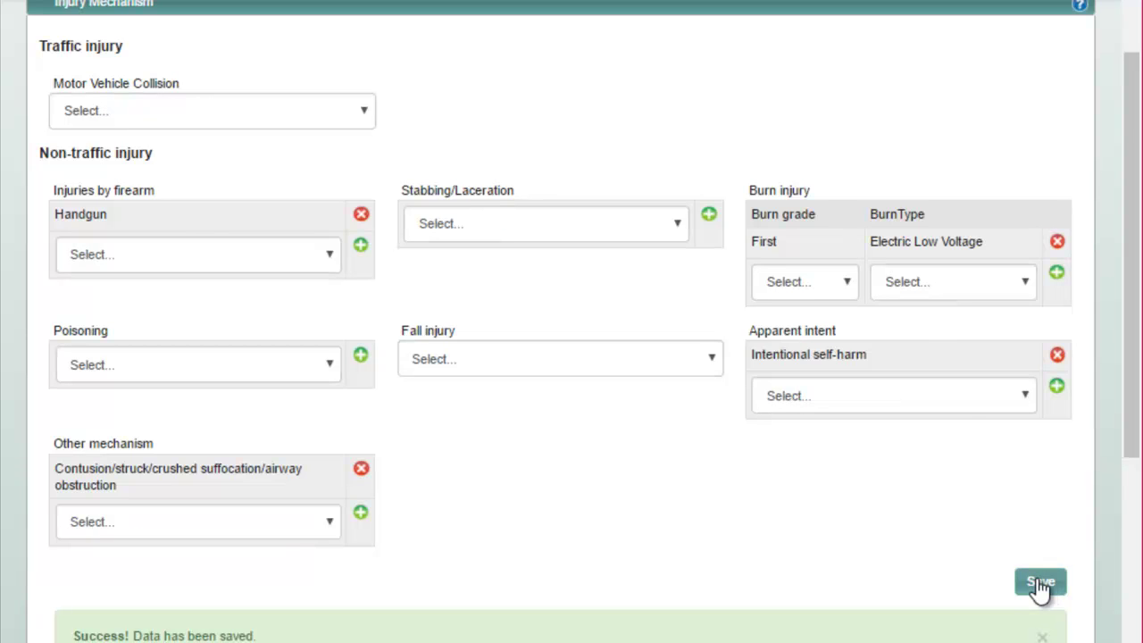
{"action": "scroll", "coordinate": [773, 531], "scroll_direction": "up", "scroll_amount": 2}
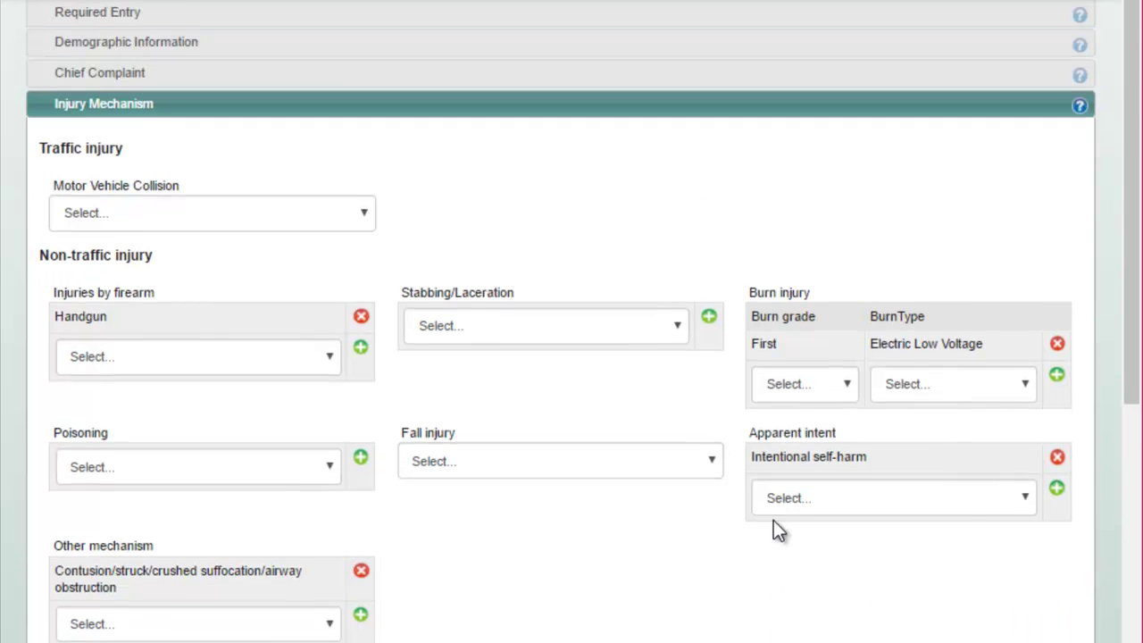
{"action": "scroll", "coordinate": [701, 570], "scroll_direction": "down", "scroll_amount": 2}
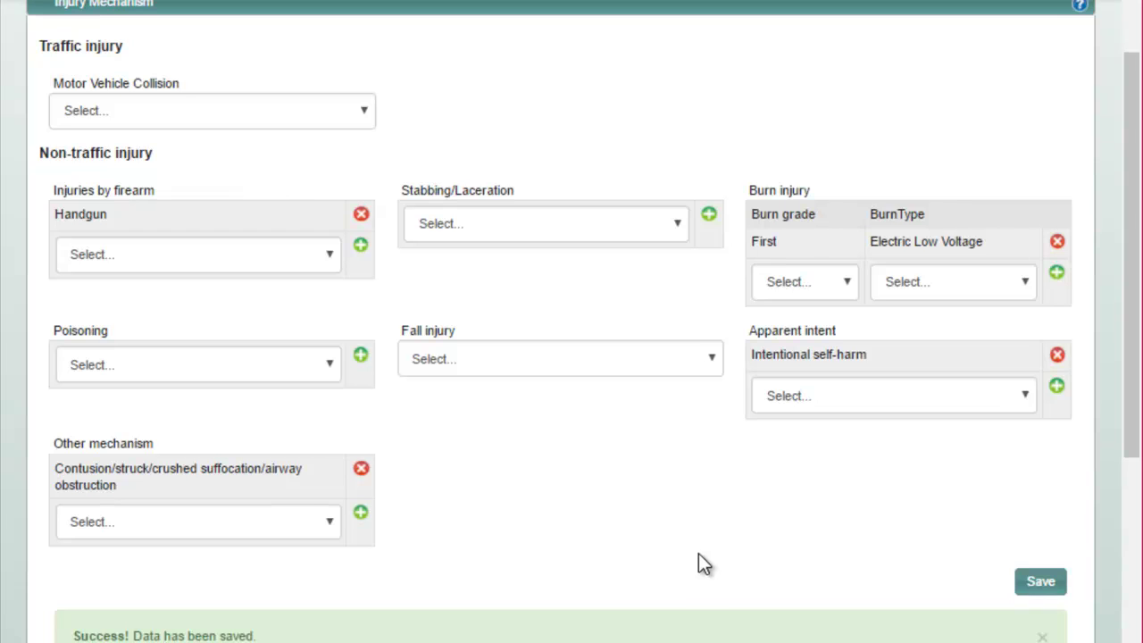